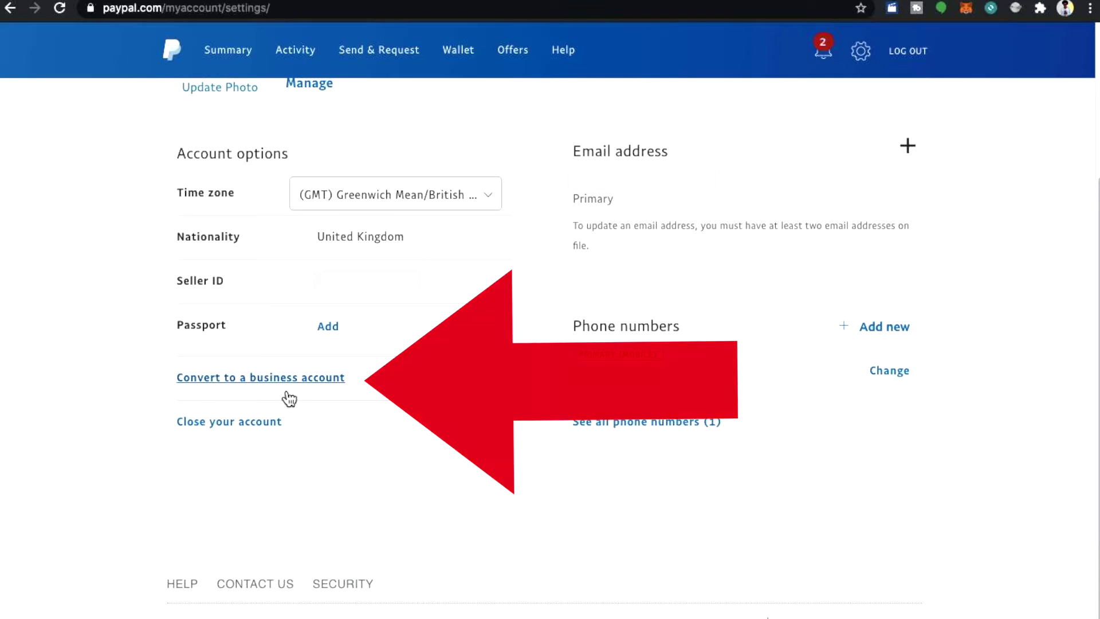
- Begin converting to a business account and enter 'Strike Shop' as the legal business name
{"action": "left_click", "coordinate": [318, 393]}
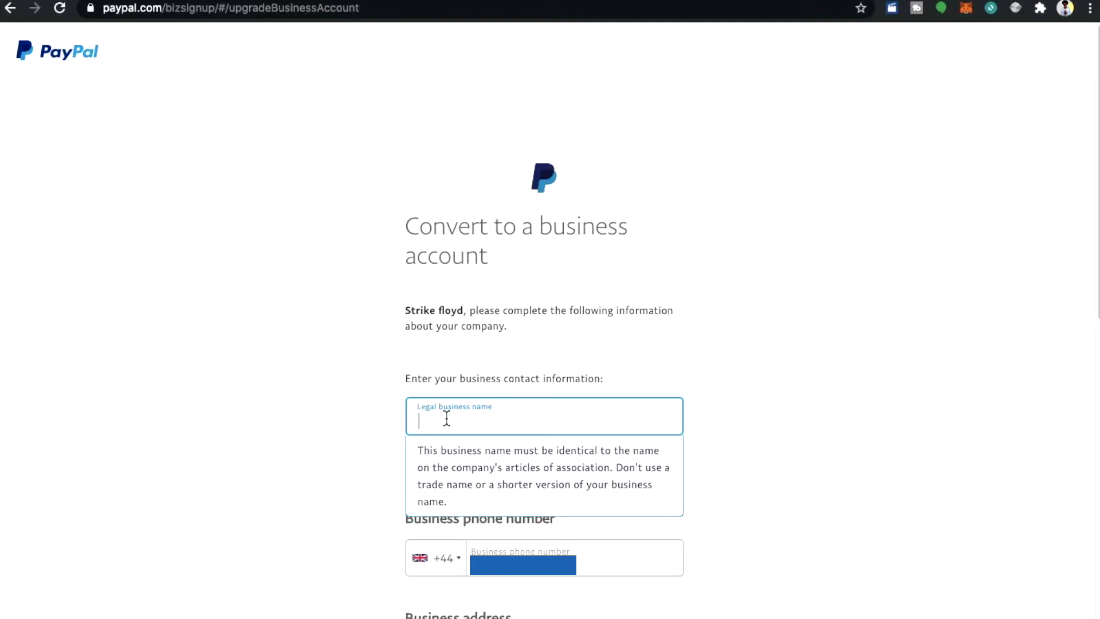
{"action": "type", "text": "S"}
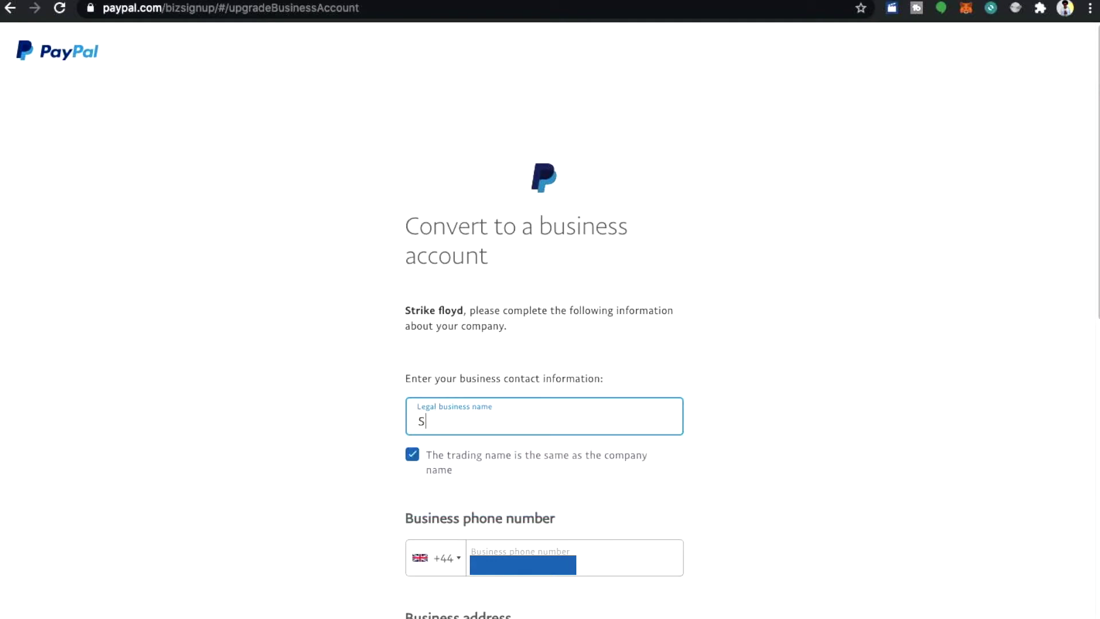
{"action": "type", "text": "trike Shop"}
- Accept the Electronic Communications Delivery Policy and User Agreement on the conversion form
{"action": "scroll", "coordinate": [624, 502], "scroll_direction": "down", "scroll_amount": 5}
{"action": "scroll", "coordinate": [620, 511], "scroll_direction": "down", "scroll_amount": 4}
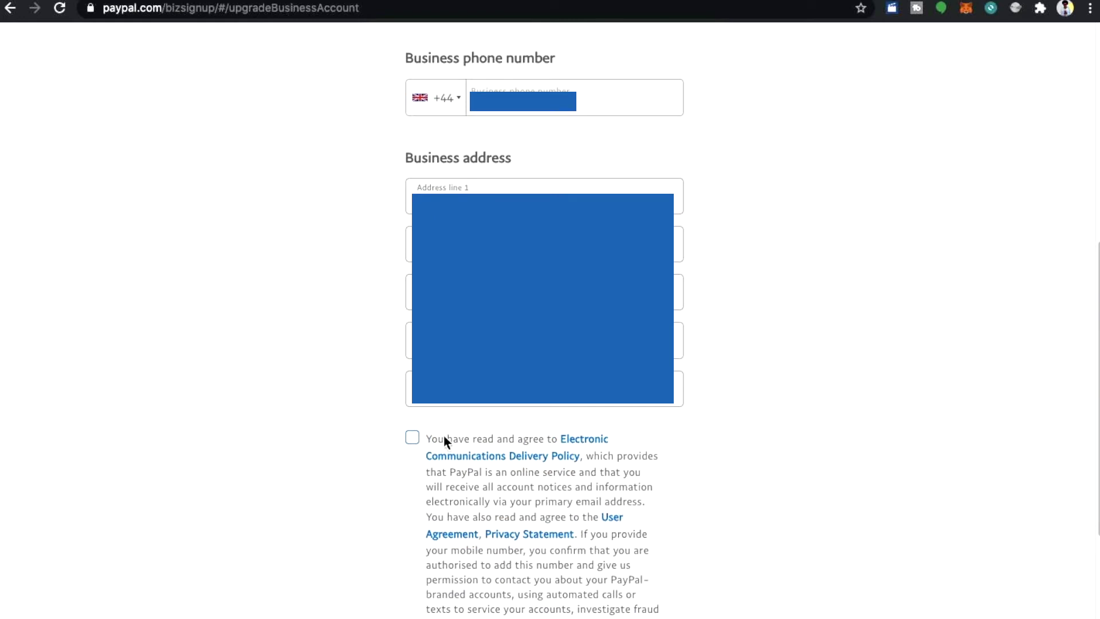
{"action": "left_click", "coordinate": [413, 437]}
- Choose the business address from the address dropdown
{"action": "scroll", "coordinate": [540, 490], "scroll_direction": "down", "scroll_amount": 1}
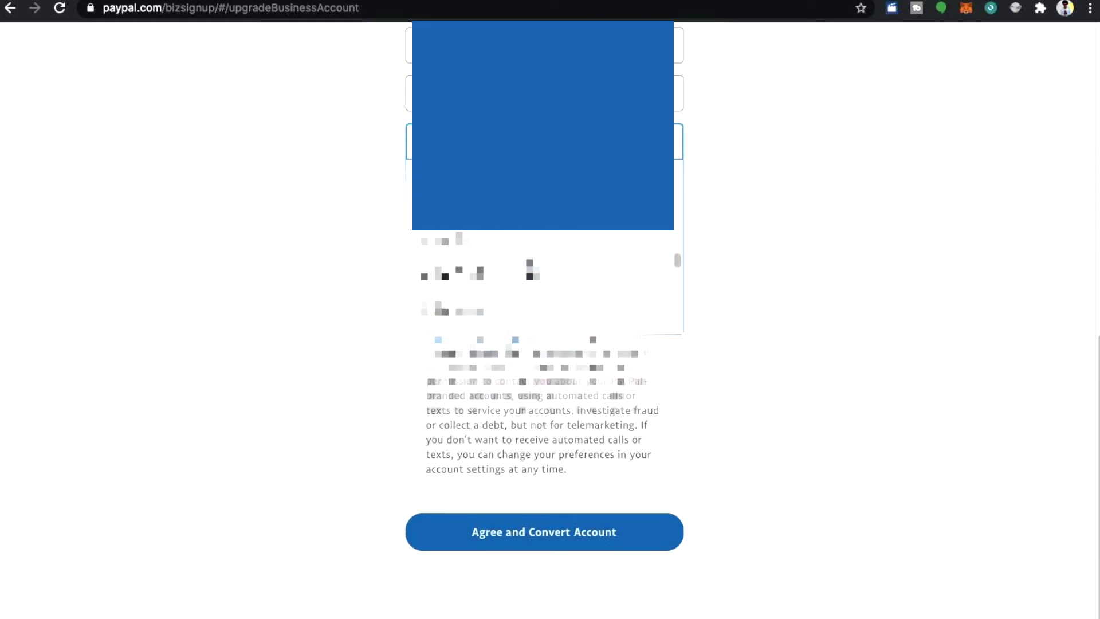
{"action": "scroll", "coordinate": [544, 281], "scroll_direction": "down", "scroll_amount": 5}
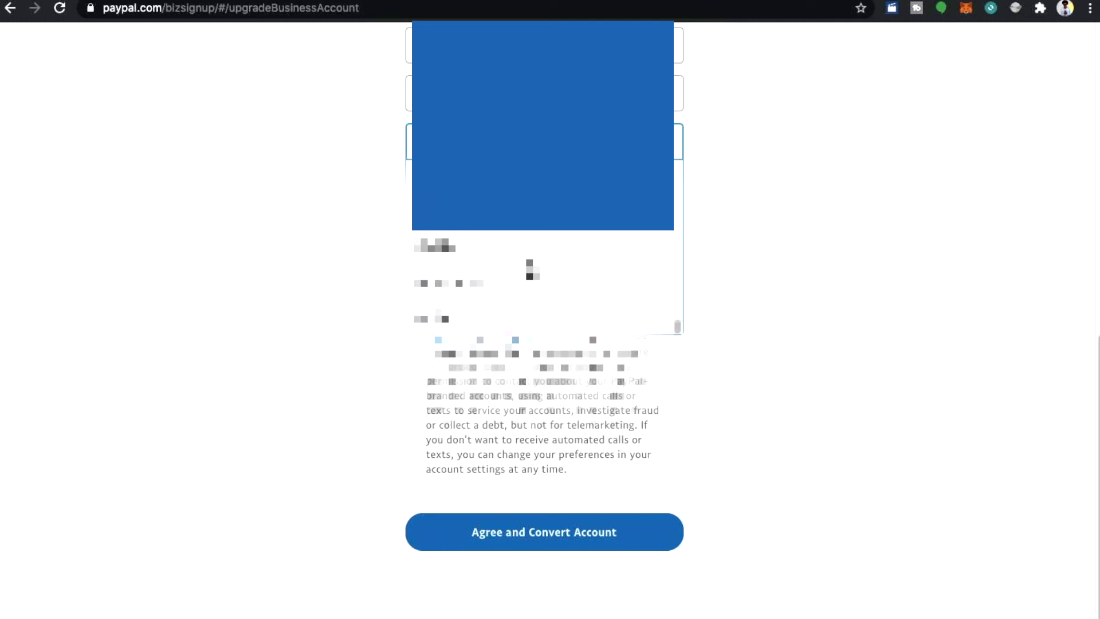
{"action": "scroll", "coordinate": [547, 281], "scroll_direction": "up", "scroll_amount": 3}
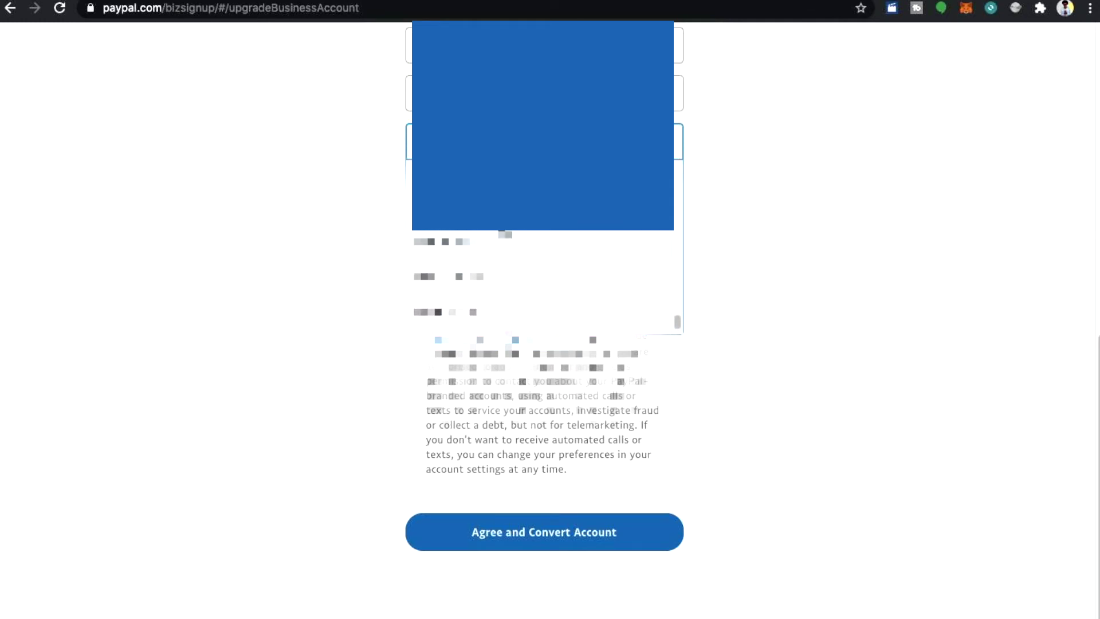
{"action": "left_click", "coordinate": [547, 278]}
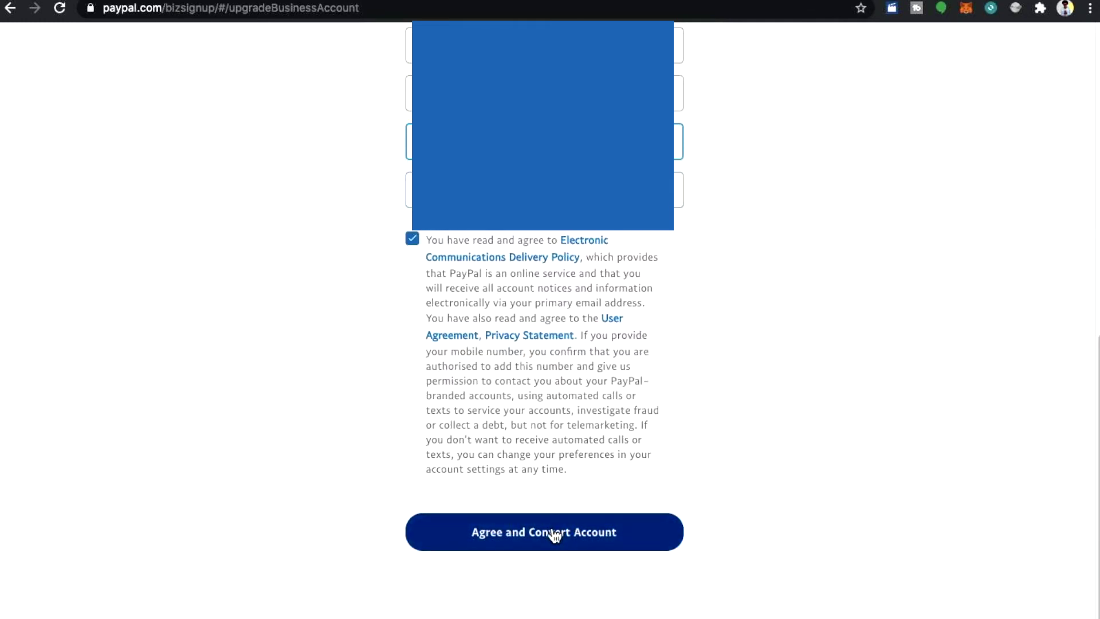
{"action": "scroll", "coordinate": [542, 493], "scroll_direction": "up", "scroll_amount": 2}
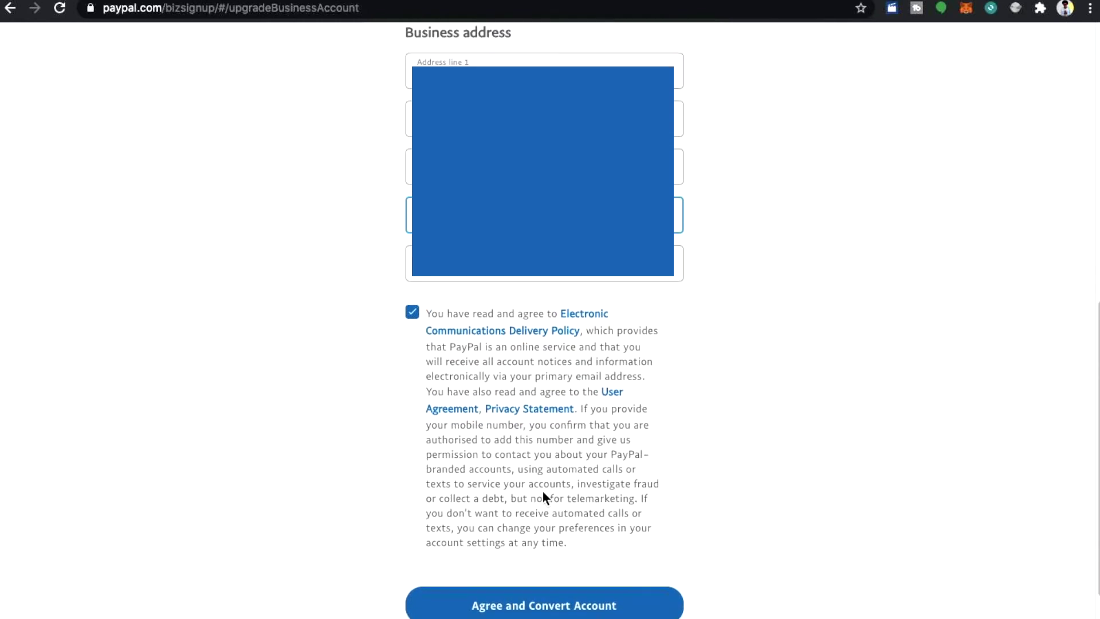
{"action": "scroll", "coordinate": [543, 493], "scroll_direction": "up", "scroll_amount": 4}
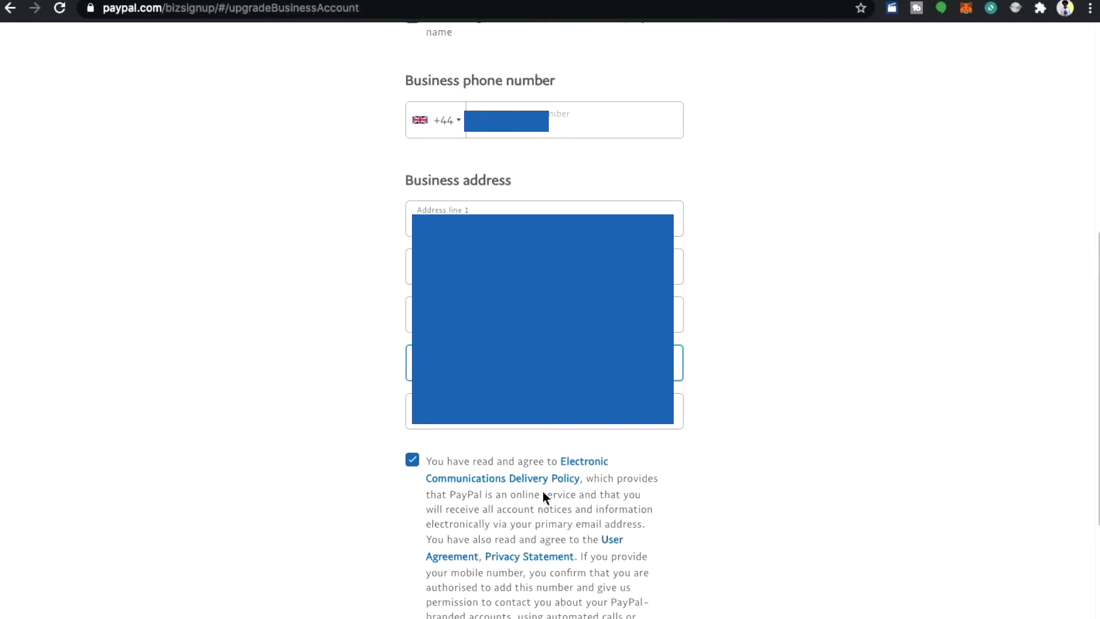
{"action": "scroll", "coordinate": [543, 496], "scroll_direction": "down", "scroll_amount": 5}
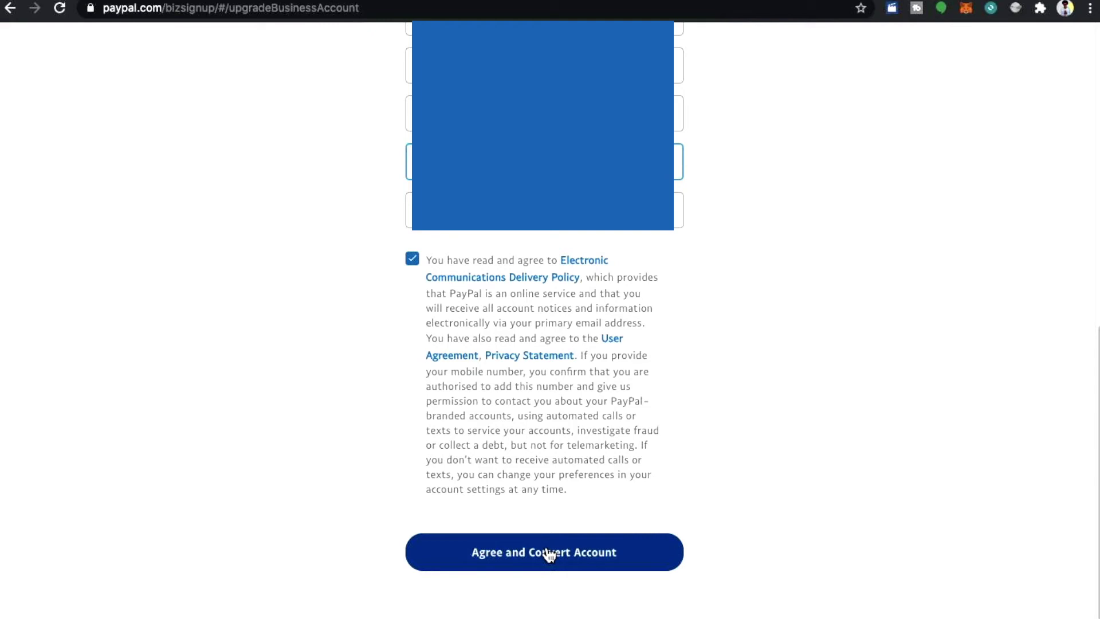
- Submit with 'Agree and Convert Account' and open the Business type list
{"action": "left_click", "coordinate": [547, 553]}
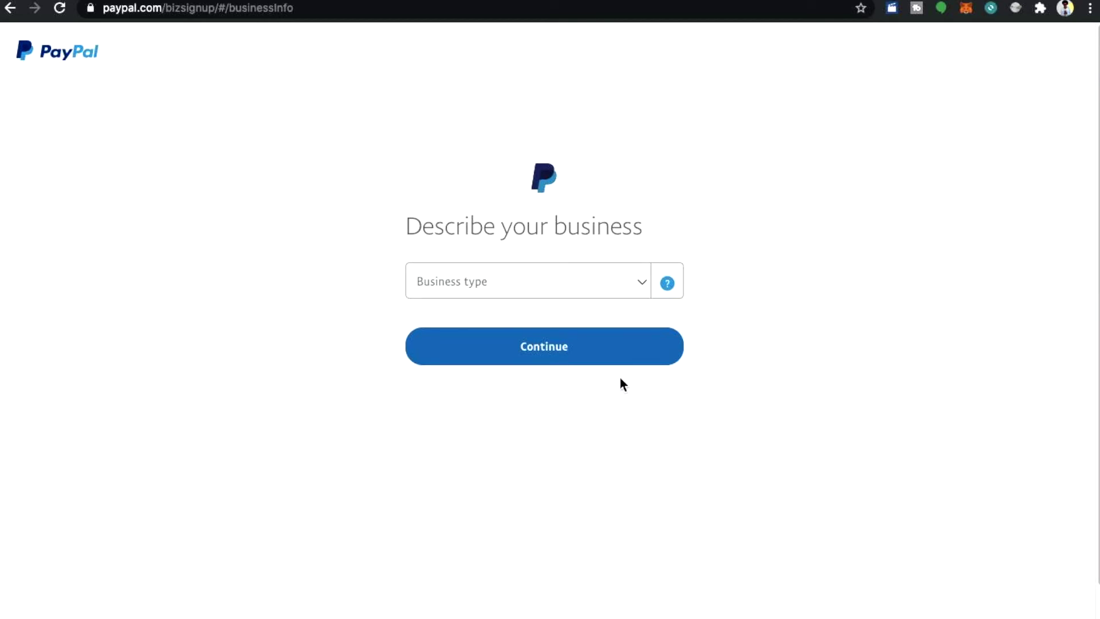
{"action": "left_click", "coordinate": [649, 292]}
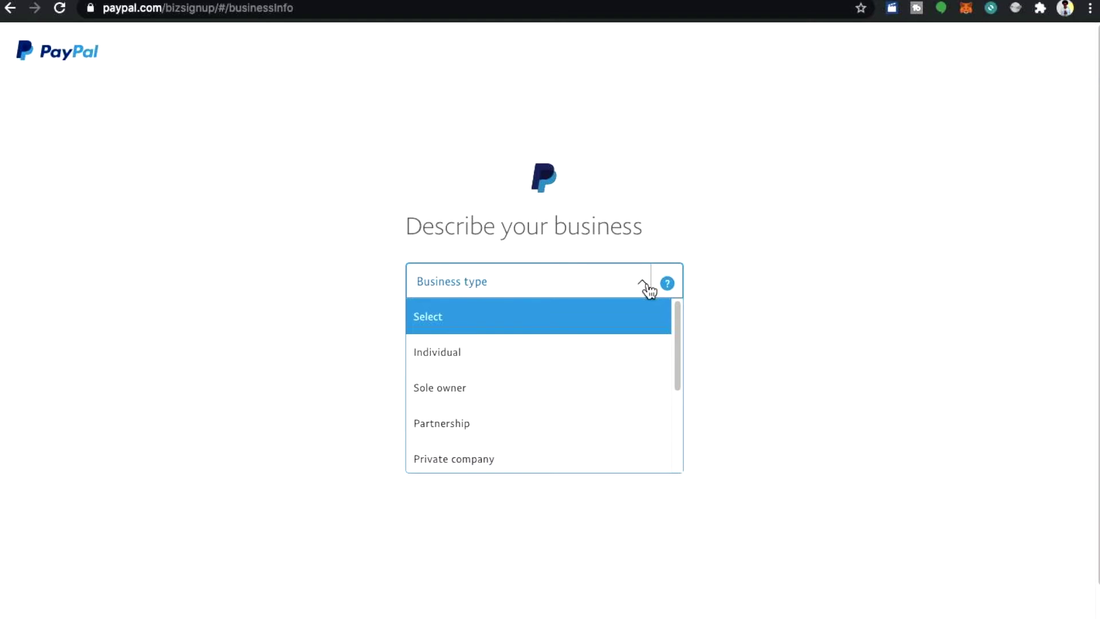
- Set the business type to Individual and try the keywords 'T shirts', then 'clothing'
{"action": "left_click", "coordinate": [475, 360]}
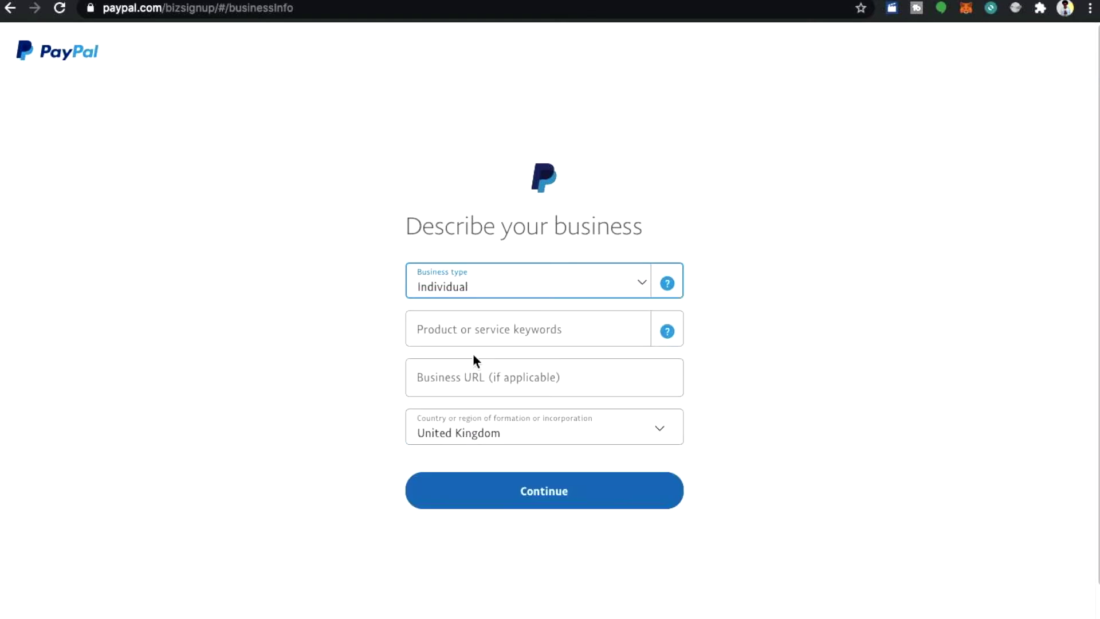
{"action": "left_click", "coordinate": [593, 333]}
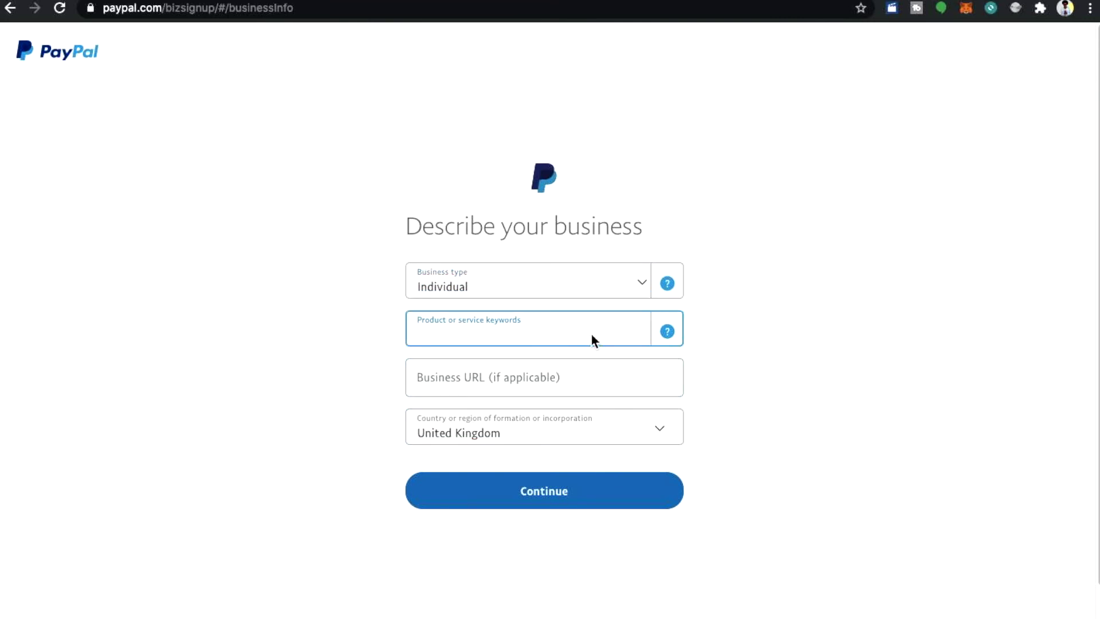
{"action": "type", "text": "T shirt"}
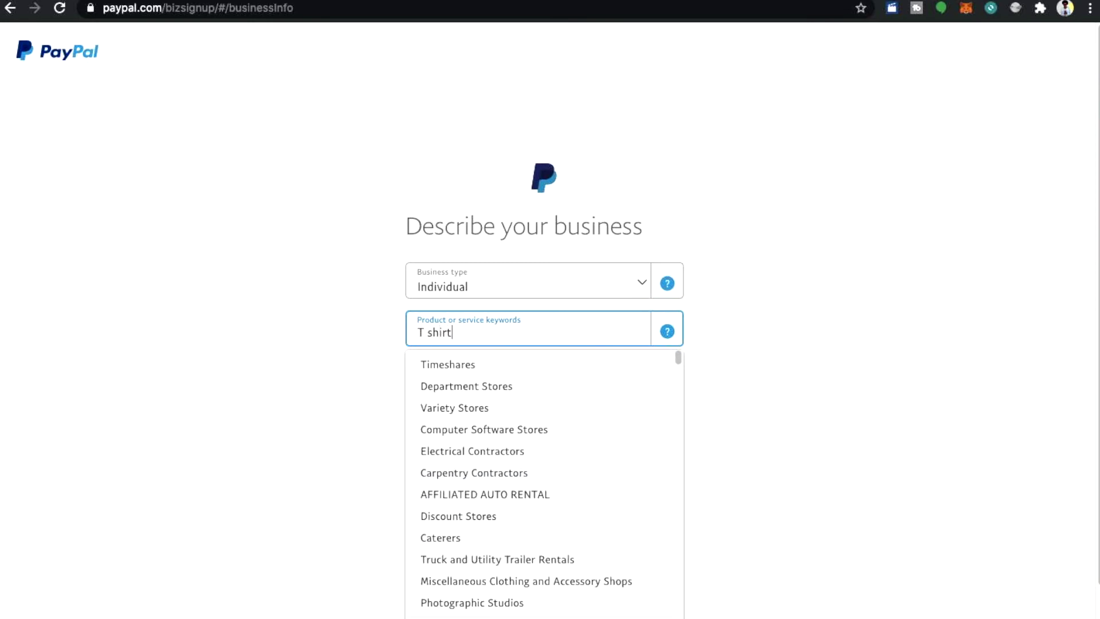
{"action": "type", "text": "s"}
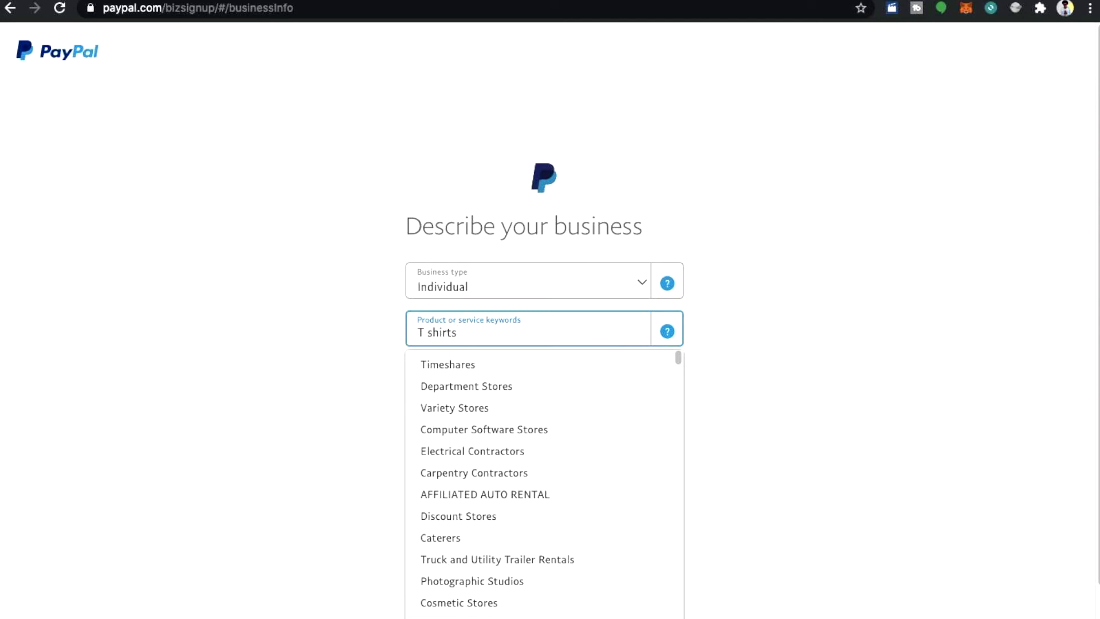
{"action": "key", "text": "BackSpace"}
{"action": "key", "text": "BackSpace"}
{"action": "key", "text": "BackSpace"}
{"action": "key", "text": "BackSpace"}
{"action": "key", "text": "BackSpace"}
{"action": "key", "text": "BackSpace"}
{"action": "key", "text": "BackSpace"}
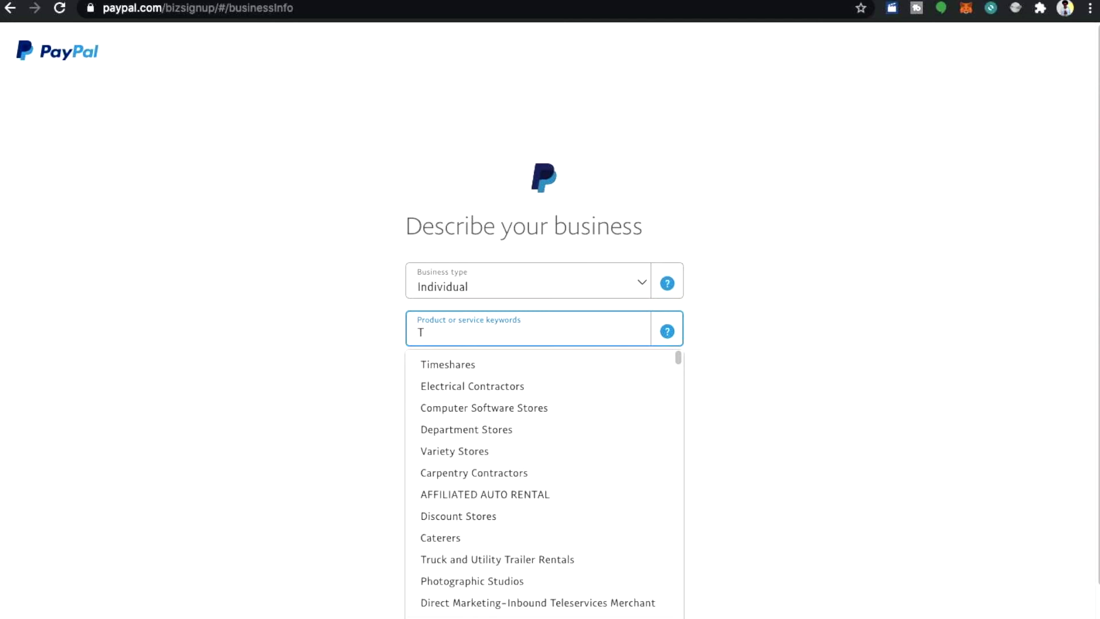
{"action": "key", "text": "BackSpace"}
{"action": "type", "text": "clo"}
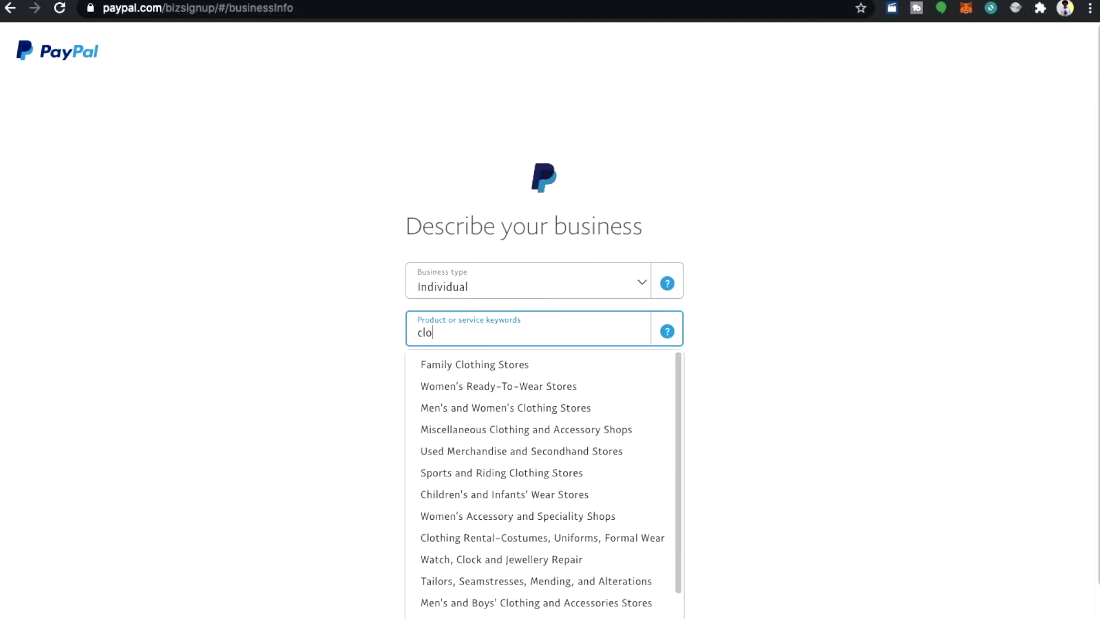
{"action": "type", "text": "thing"}
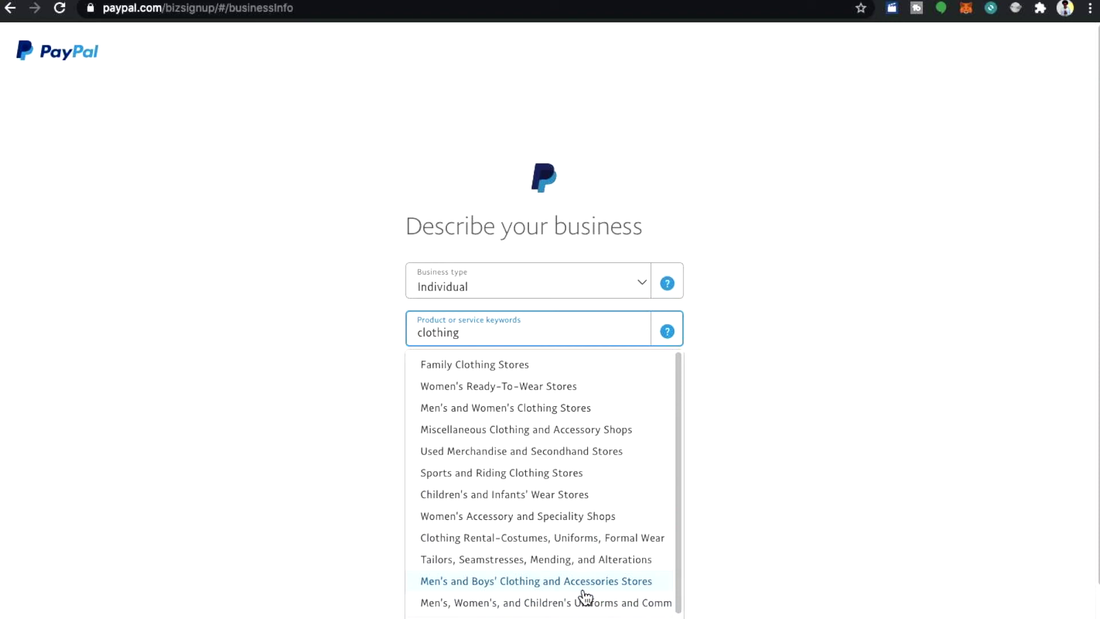
- Search 'app', select Professional Services as the category, and continue to the dashboard
{"action": "key", "text": "BackSpace"}
{"action": "key", "text": "BackSpace"}
{"action": "key", "text": "BackSpace"}
{"action": "key", "text": "BackSpace"}
{"action": "key", "text": "BackSpace"}
{"action": "key", "text": "BackSpace"}
{"action": "key", "text": "BackSpace"}
{"action": "key", "text": "BackSpace"}
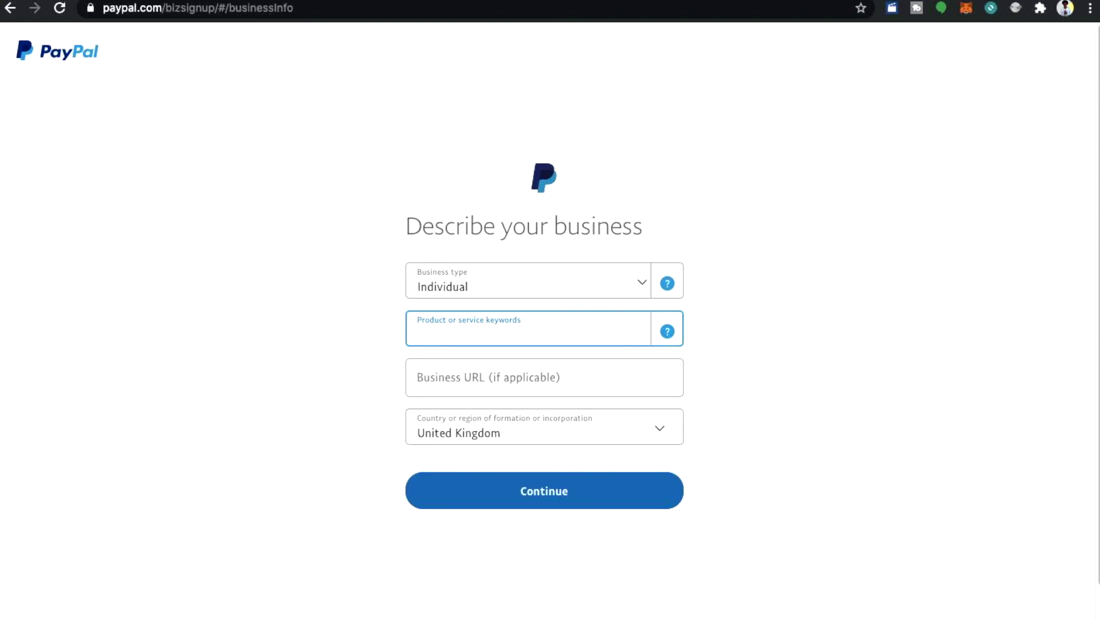
{"action": "type", "text": "app"}
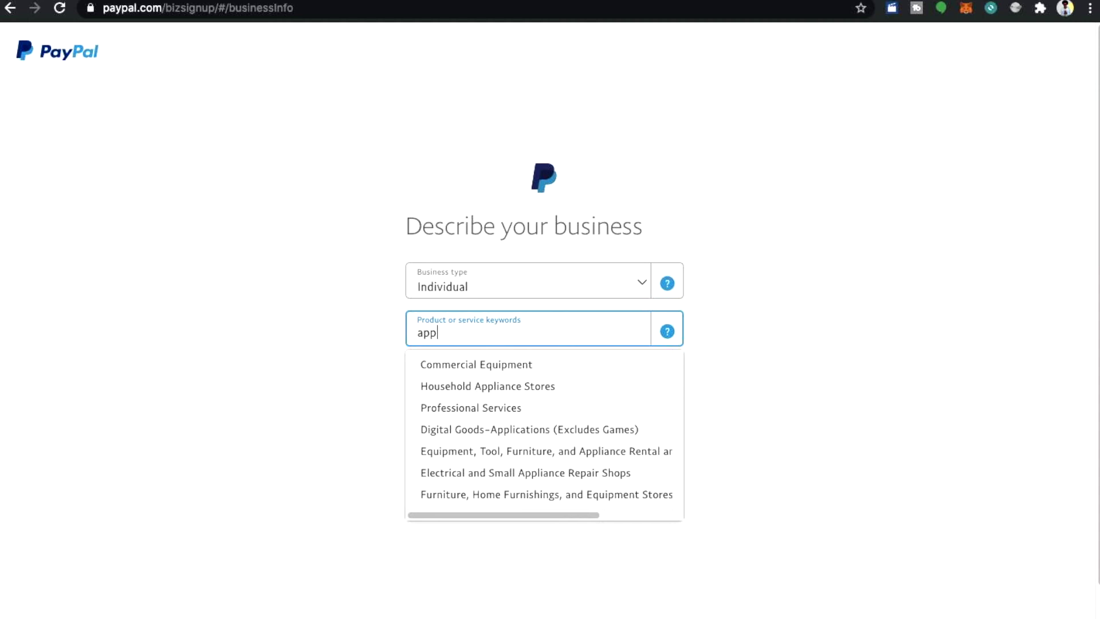
{"action": "left_click", "coordinate": [517, 418]}
{"action": "left_click", "coordinate": [570, 495]}
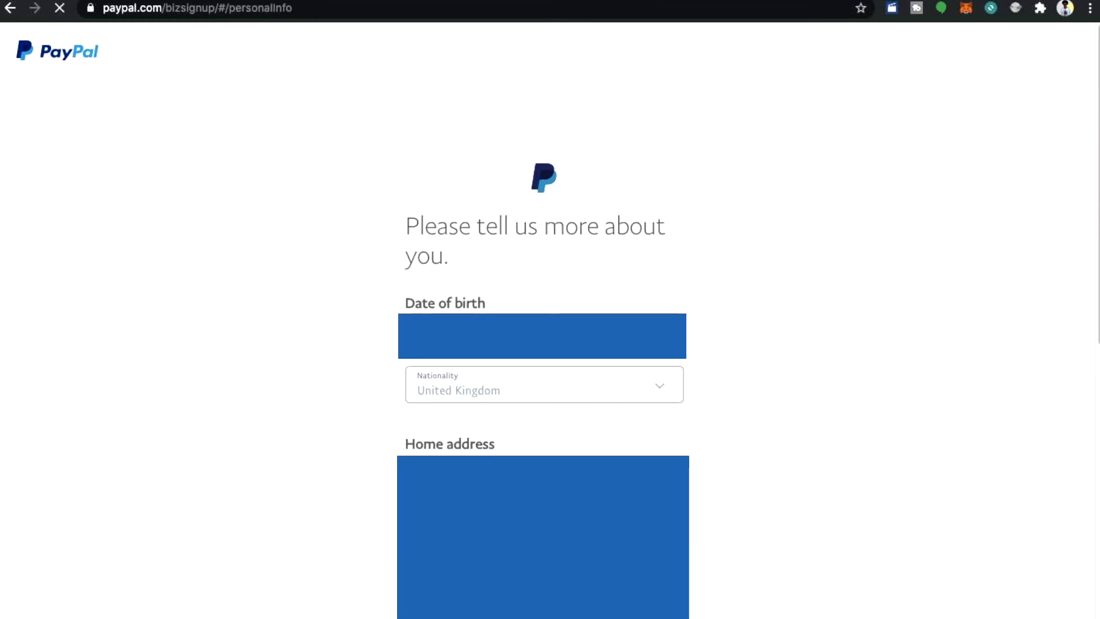
{"action": "scroll", "coordinate": [516, 552], "scroll_direction": "down", "scroll_amount": 10}
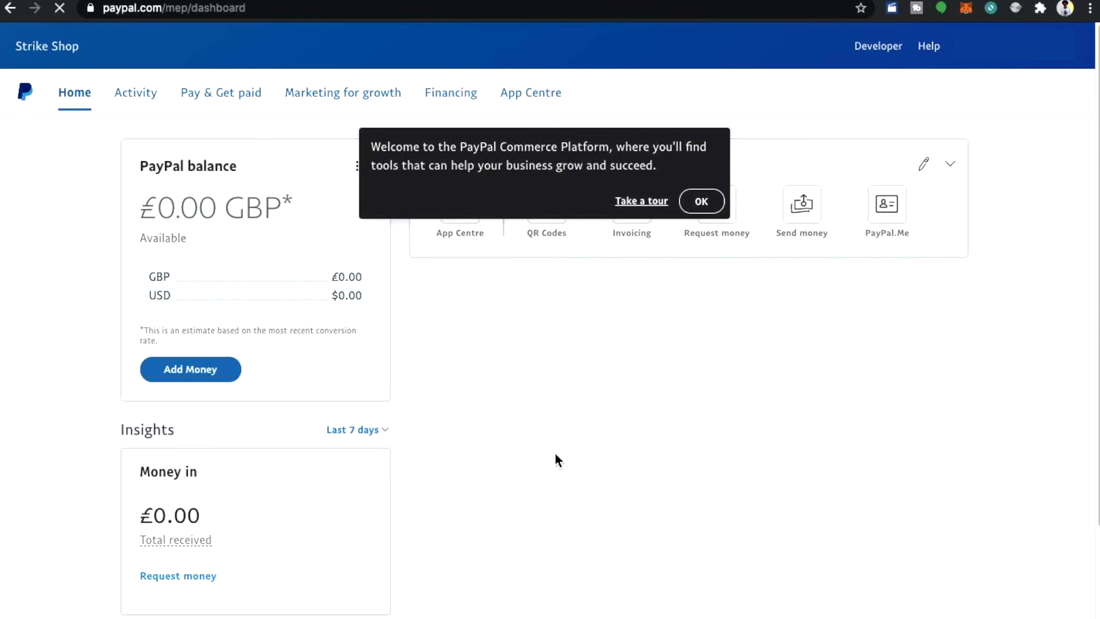
- Dismiss the 'Welcome to the PayPal Commerce Platform' tooltip with OK
{"action": "left_click", "coordinate": [709, 209]}
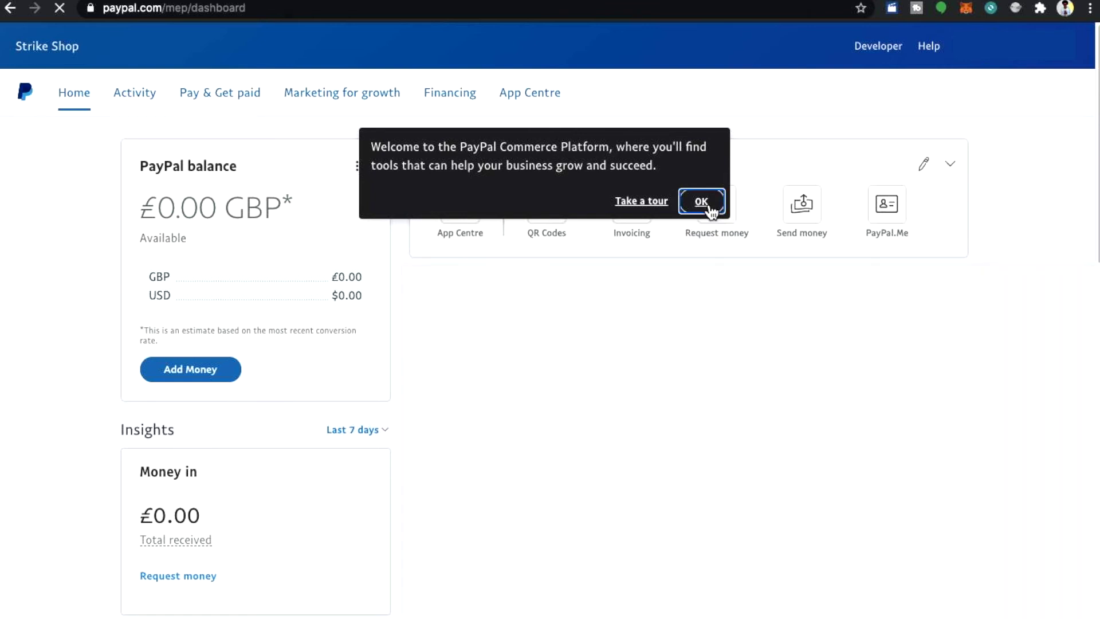